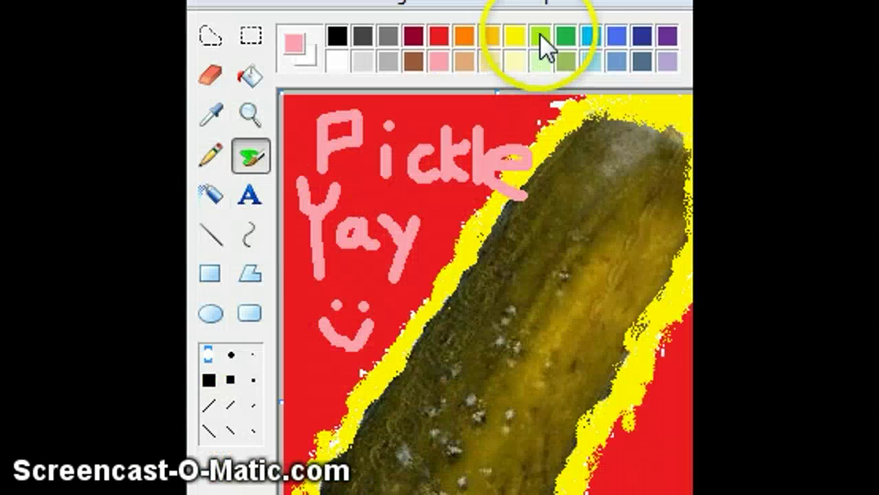
{"action": "left_click", "coordinate": [540, 34]}
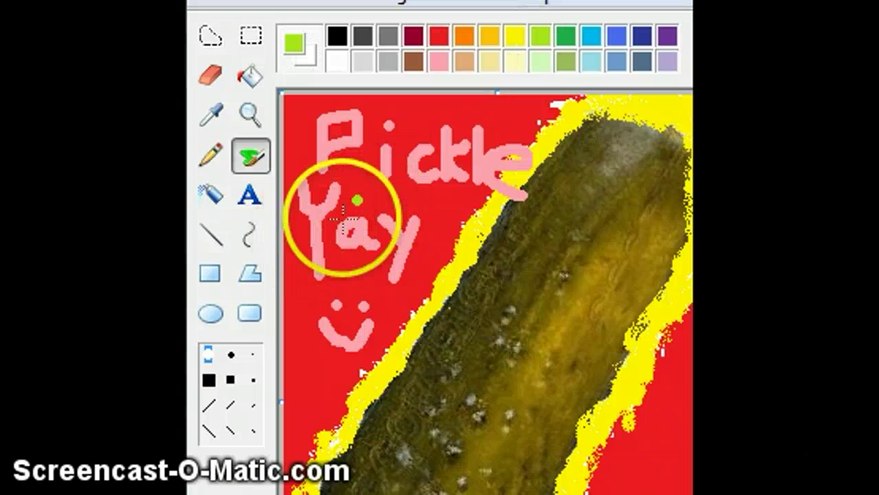
{"action": "left_click", "coordinate": [473, 260]}
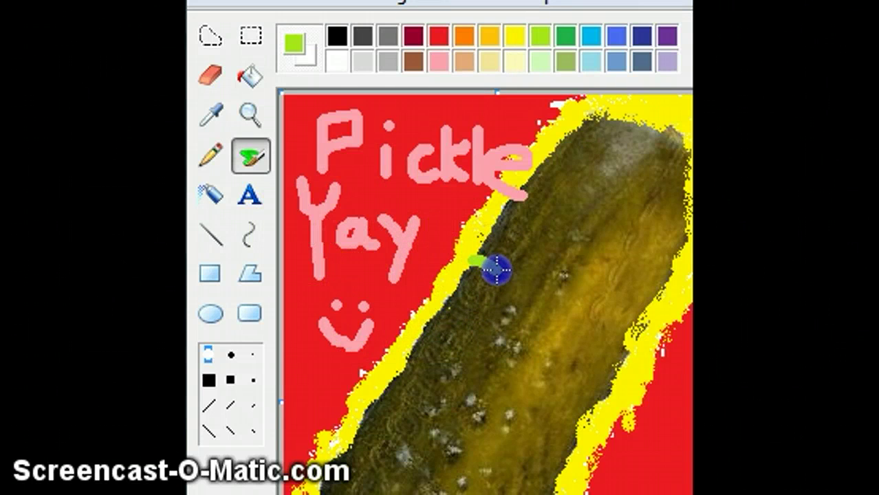
{"action": "left_click", "coordinate": [265, 2]}
{"action": "left_click", "coordinate": [313, 34]}
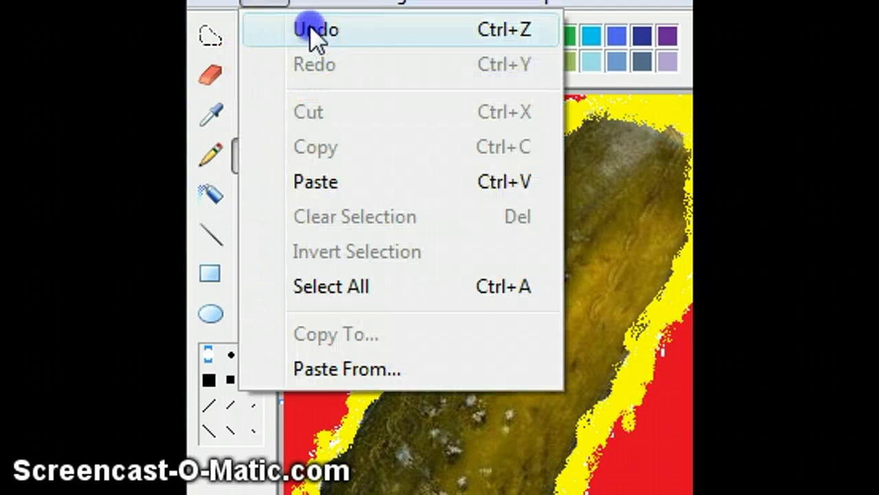
Step: Brush a wavy brown moustache across the upper part of the pickle and add two black dot eyes above it
{"action": "left_click", "coordinate": [411, 60]}
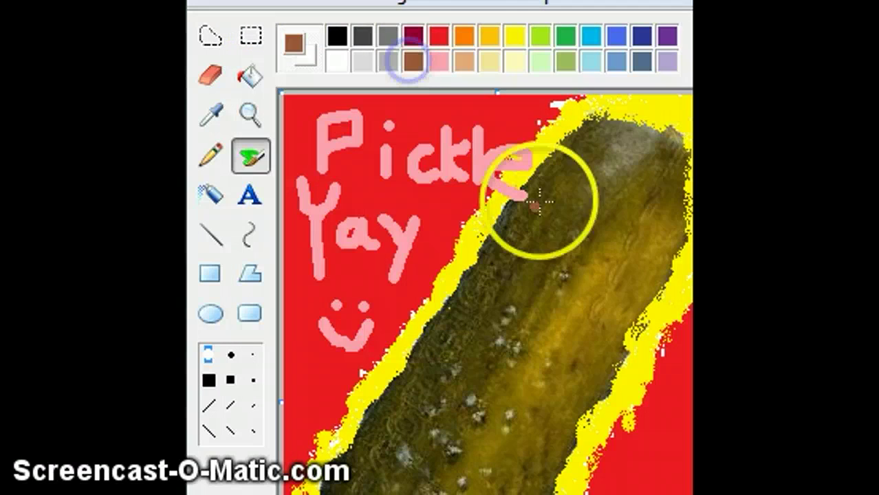
{"action": "left_click_drag", "start_coordinate": [508, 239], "coordinate": [530, 233]}
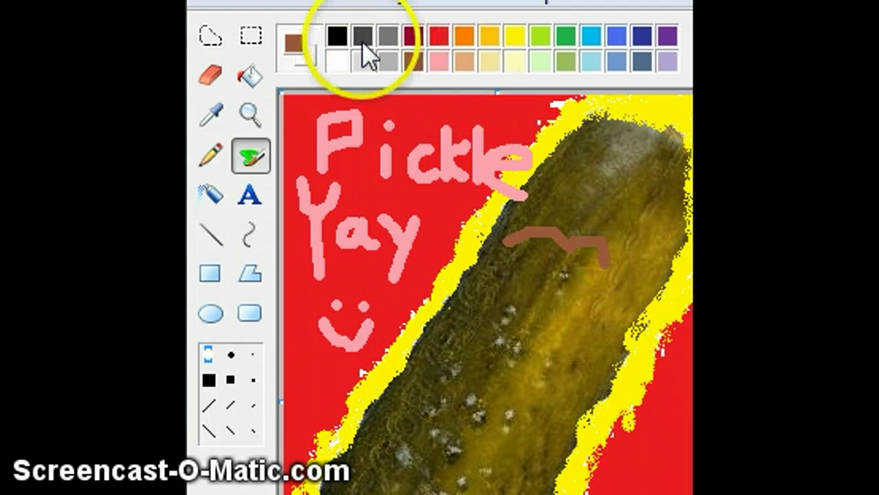
{"action": "left_click", "coordinate": [337, 36]}
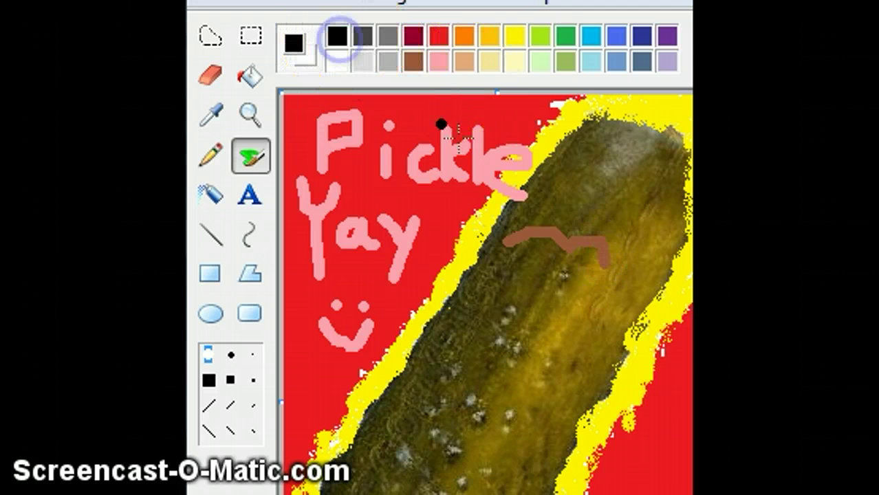
{"action": "left_click", "coordinate": [568, 183]}
{"action": "left_click", "coordinate": [614, 200]}
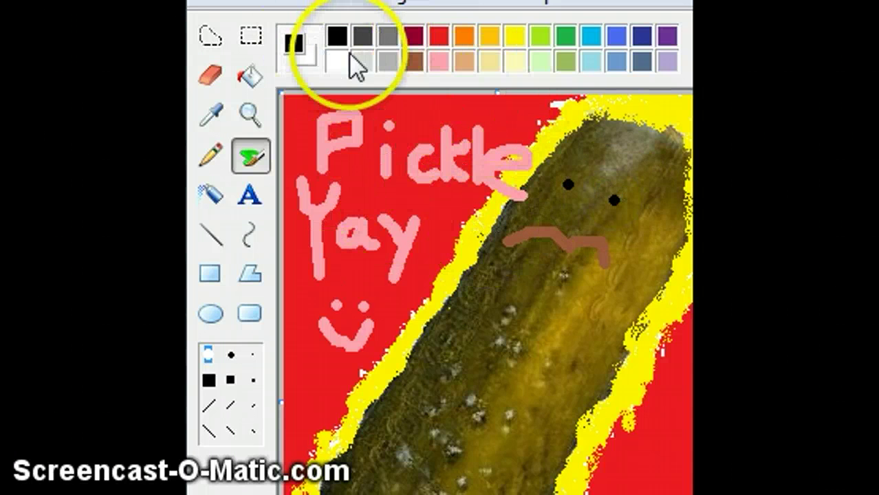
Step: Paint a solid brown patch of hair over the pickle's top end, filling its gaps and edges
{"action": "left_click", "coordinate": [414, 61]}
{"action": "left_click_drag", "start_coordinate": [609, 146], "coordinate": [590, 110]}
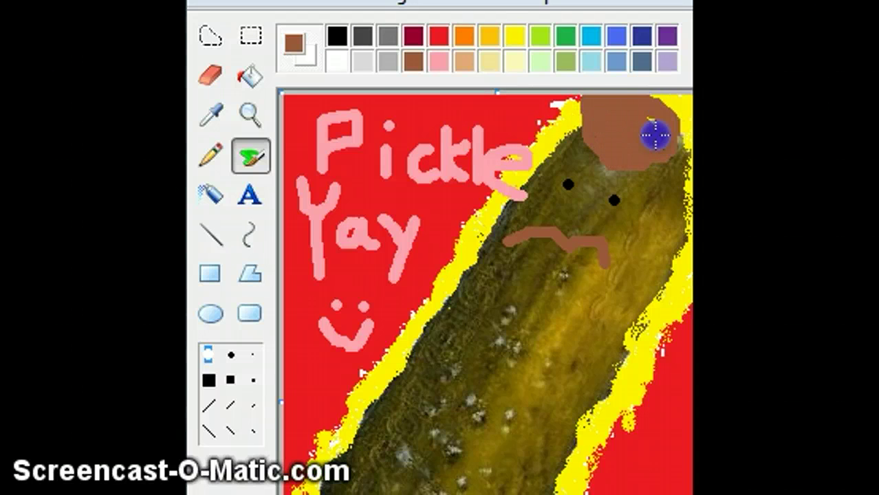
{"action": "mouse_move", "coordinate": [650, 131]}
{"action": "left_mouse_down"}
{"action": "mouse_move", "coordinate": [581, 129]}
{"action": "mouse_move", "coordinate": [581, 92]}
{"action": "mouse_move", "coordinate": [597, 157]}
{"action": "left_mouse_up"}
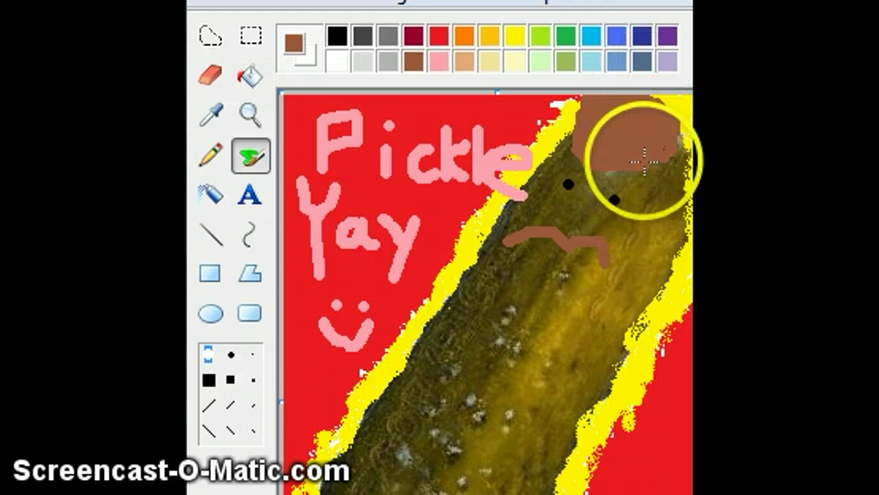
{"action": "left_click_drag", "start_coordinate": [650, 156], "coordinate": [669, 150]}
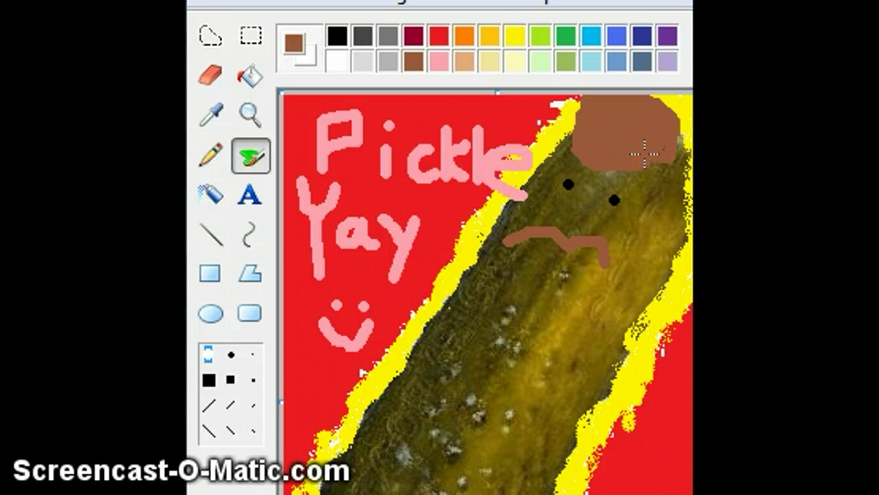
{"action": "mouse_move", "coordinate": [646, 157]}
{"action": "left_mouse_down"}
{"action": "mouse_move", "coordinate": [665, 162]}
{"action": "mouse_move", "coordinate": [644, 144]}
{"action": "mouse_move", "coordinate": [673, 157]}
{"action": "mouse_move", "coordinate": [640, 141]}
{"action": "mouse_move", "coordinate": [667, 141]}
{"action": "mouse_move", "coordinate": [666, 152]}
{"action": "left_mouse_up"}
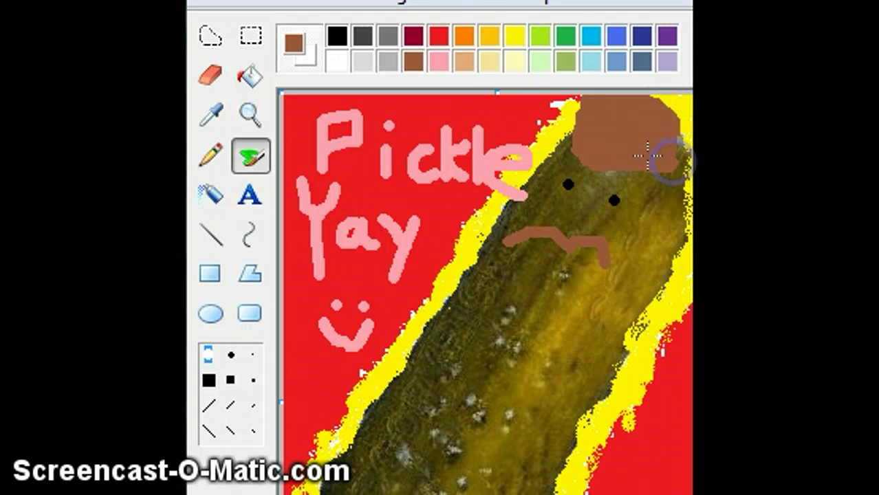
{"action": "left_click", "coordinate": [468, 66]}
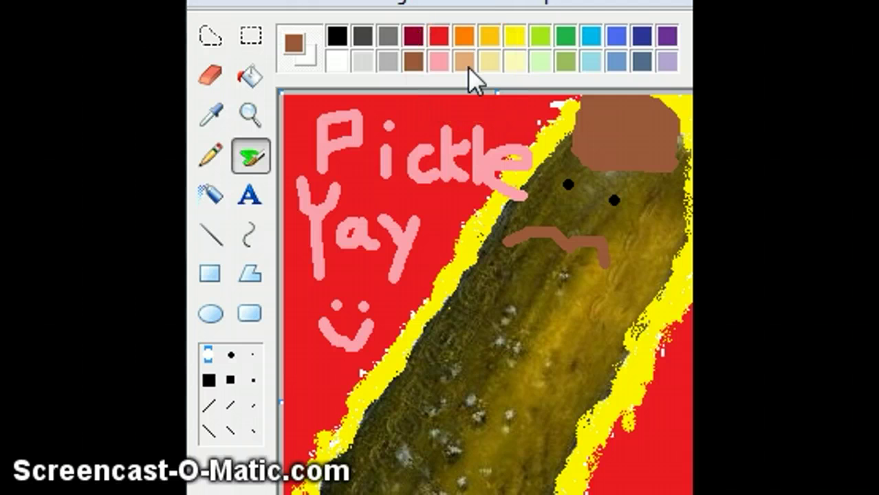
{"action": "left_click", "coordinate": [339, 36]}
{"action": "left_click", "coordinate": [547, 143]}
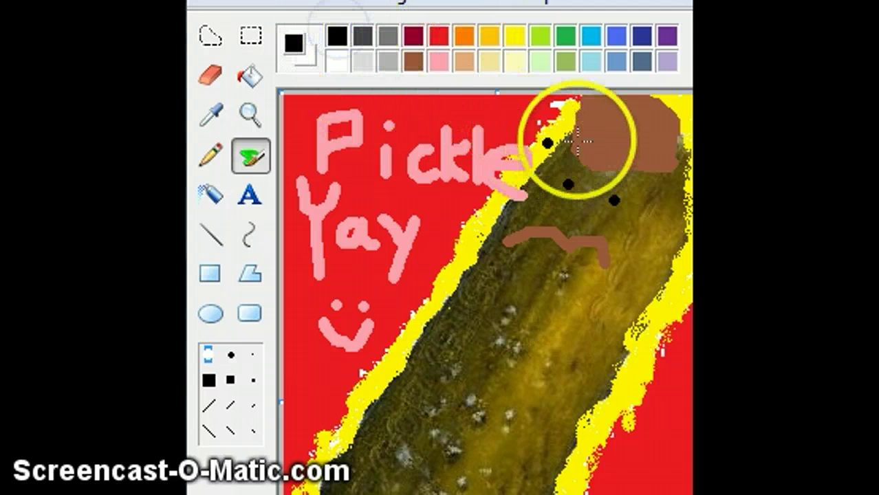
{"action": "key", "text": "ctrl+z"}
{"action": "left_click", "coordinate": [602, 126]}
{"action": "left_click", "coordinate": [601, 126]}
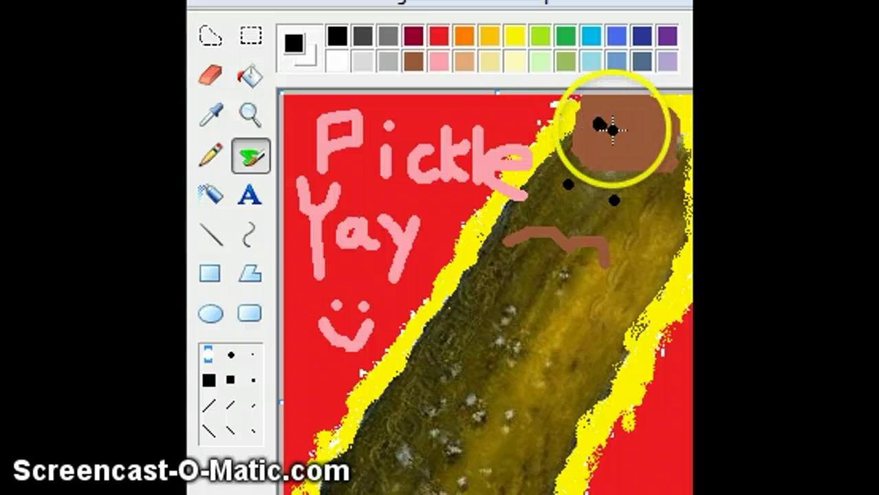
{"action": "left_click_drag", "start_coordinate": [604, 128], "coordinate": [587, 117]}
{"action": "left_click", "coordinate": [656, 223]}
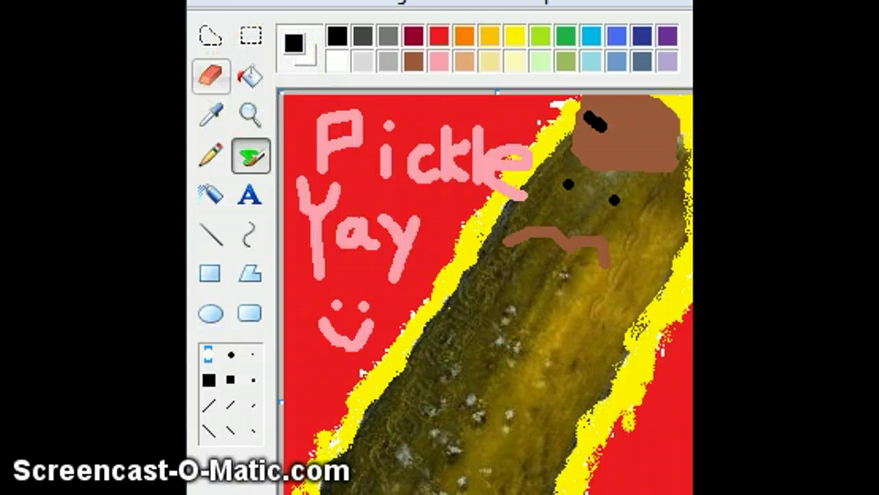
{"action": "left_click", "coordinate": [261, 3]}
{"action": "left_click", "coordinate": [276, 33]}
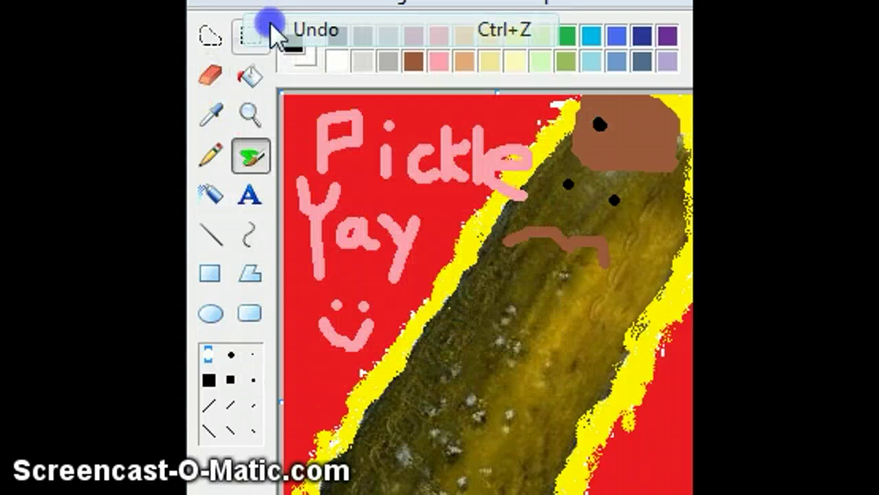
{"action": "left_click", "coordinate": [261, 3]}
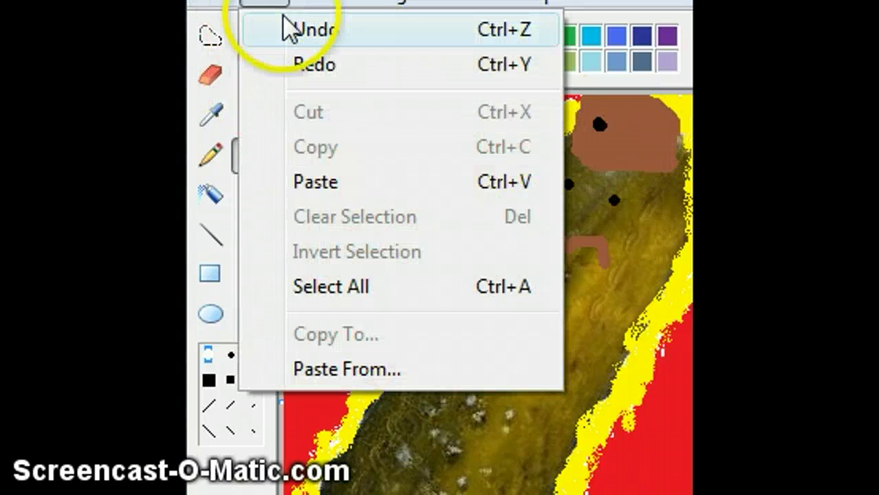
{"action": "left_click", "coordinate": [296, 29]}
Step: Undo the last touch-up strokes along the edges of the brown hair patch
{"action": "left_click", "coordinate": [262, 2]}
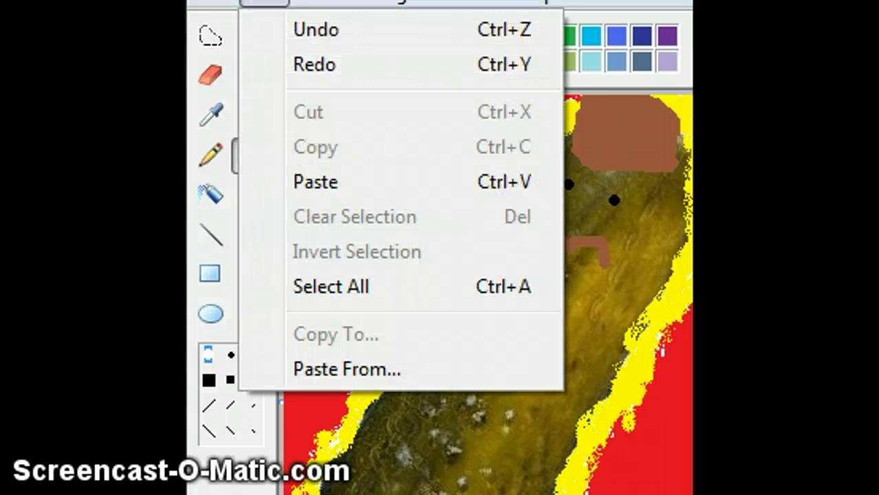
{"action": "left_click", "coordinate": [314, 30]}
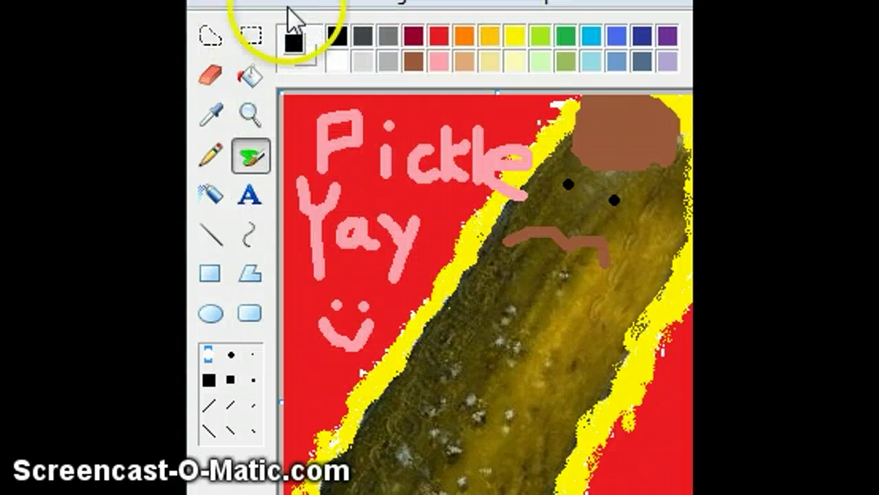
{"action": "left_click", "coordinate": [264, 4]}
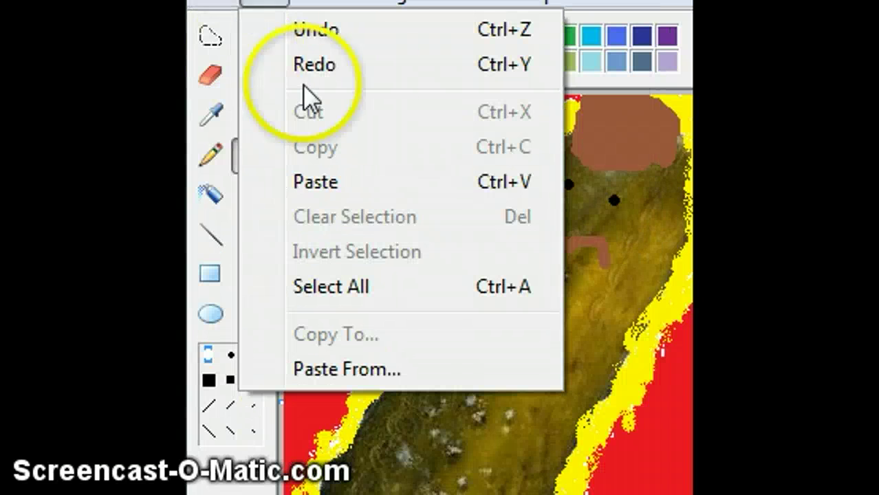
{"action": "left_click", "coordinate": [361, 30]}
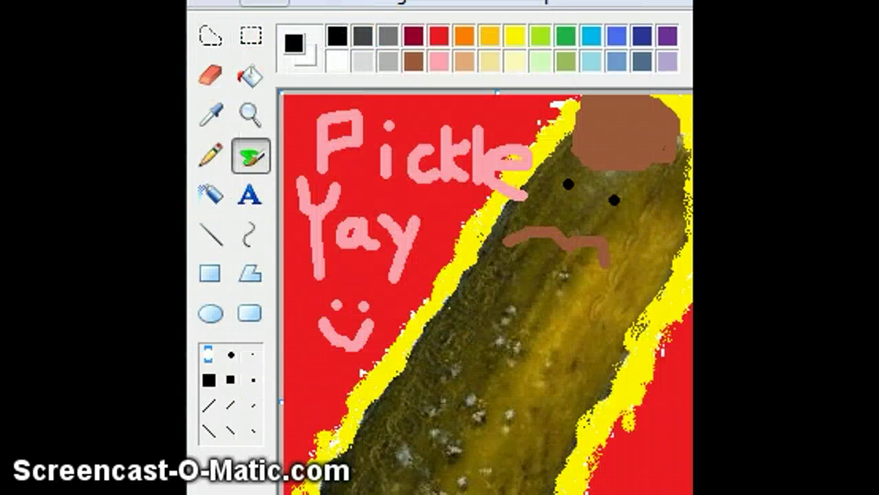
{"action": "left_click", "coordinate": [264, 4]}
{"action": "left_click", "coordinate": [333, 29]}
{"action": "left_click", "coordinate": [269, 2]}
{"action": "left_click", "coordinate": [328, 25]}
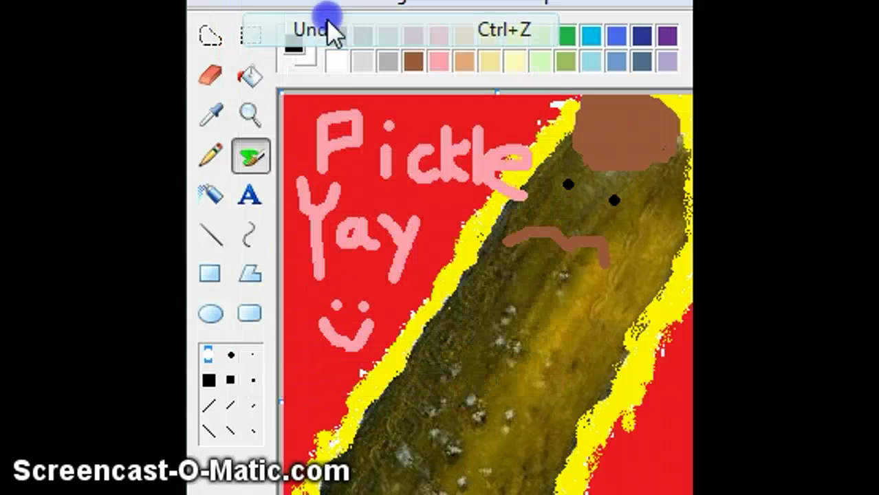
{"action": "left_click", "coordinate": [264, 2]}
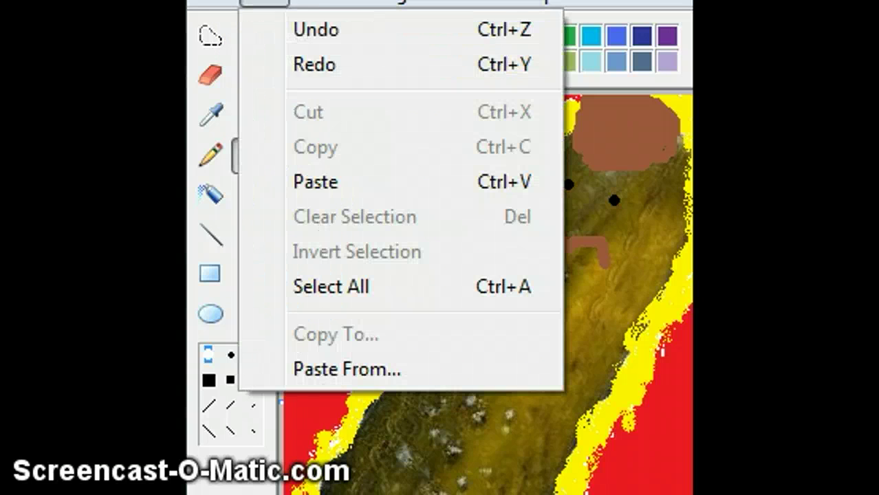
{"action": "left_click", "coordinate": [322, 30]}
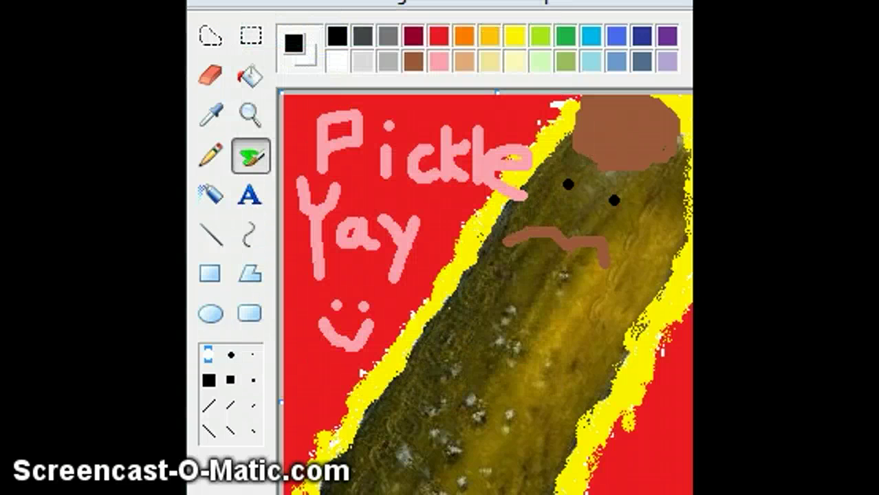
Step: Extend the brown hair patch down to the pickle's right edge and fill it in solidly
{"action": "left_click", "coordinate": [414, 62]}
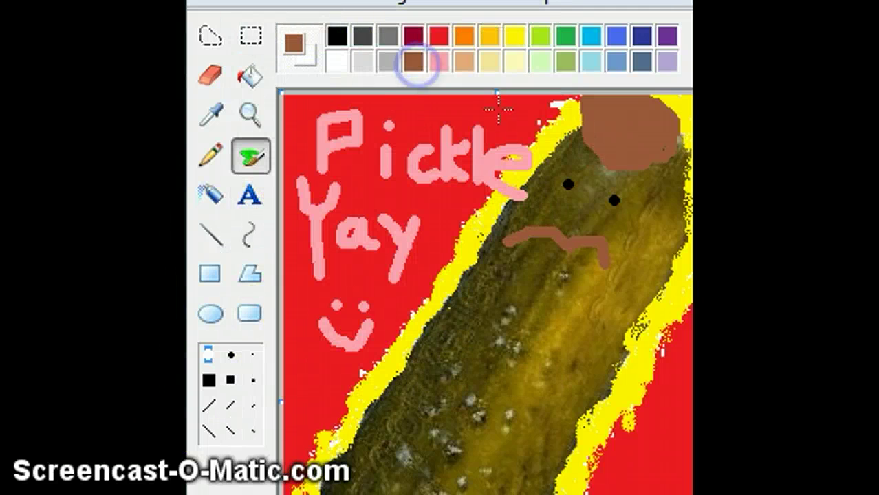
{"action": "mouse_move", "coordinate": [550, 120]}
{"action": "left_mouse_down"}
{"action": "mouse_move", "coordinate": [559, 128]}
{"action": "mouse_move", "coordinate": [583, 99]}
{"action": "mouse_move", "coordinate": [573, 137]}
{"action": "mouse_move", "coordinate": [581, 120]}
{"action": "mouse_move", "coordinate": [608, 132]}
{"action": "mouse_move", "coordinate": [598, 128]}
{"action": "mouse_move", "coordinate": [599, 141]}
{"action": "mouse_move", "coordinate": [584, 108]}
{"action": "mouse_move", "coordinate": [638, 114]}
{"action": "mouse_move", "coordinate": [634, 136]}
{"action": "mouse_move", "coordinate": [677, 148]}
{"action": "mouse_move", "coordinate": [653, 141]}
{"action": "mouse_move", "coordinate": [647, 152]}
{"action": "mouse_move", "coordinate": [664, 150]}
{"action": "left_mouse_up"}
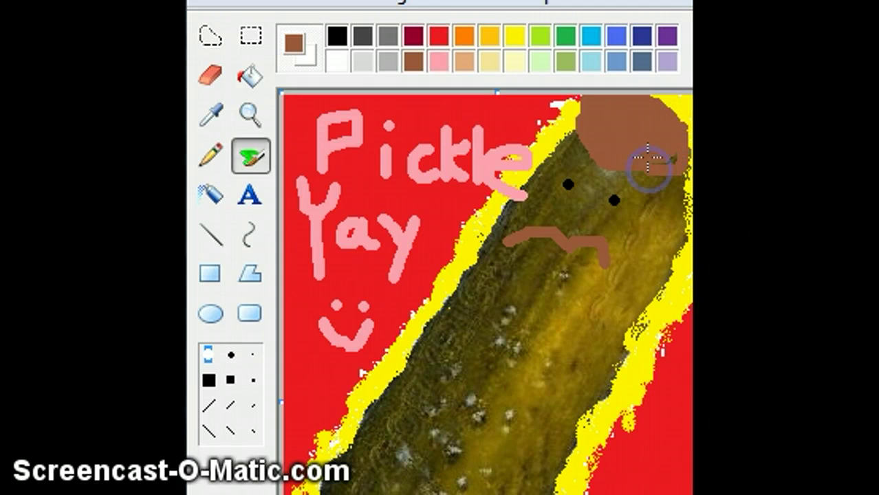
{"action": "mouse_move", "coordinate": [648, 181]}
{"action": "left_mouse_down"}
{"action": "mouse_move", "coordinate": [651, 160]}
{"action": "mouse_move", "coordinate": [681, 158]}
{"action": "mouse_move", "coordinate": [622, 178]}
{"action": "mouse_move", "coordinate": [621, 167]}
{"action": "mouse_move", "coordinate": [659, 180]}
{"action": "mouse_move", "coordinate": [677, 152]}
{"action": "left_mouse_up"}
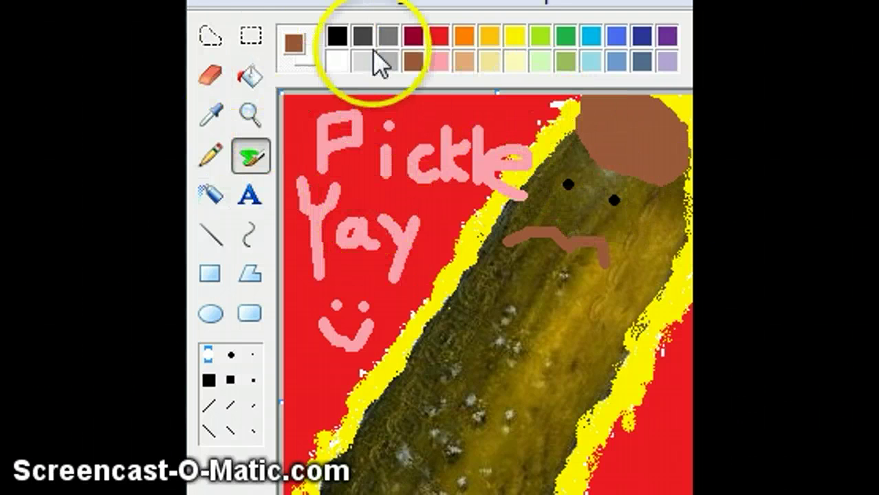
Step: Paint two bent white arms on the middle of the pickle with the medium round brush
{"action": "left_click", "coordinate": [337, 36]}
{"action": "left_click", "coordinate": [470, 302]}
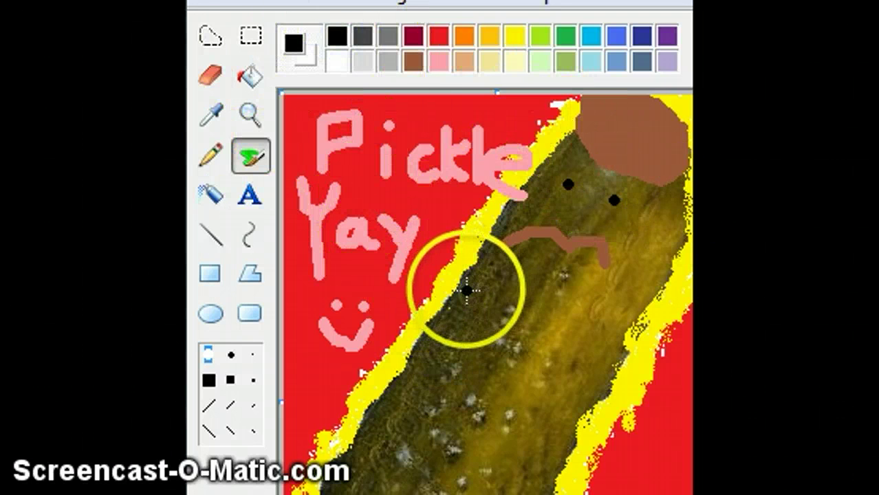
{"action": "left_click", "coordinate": [335, 56]}
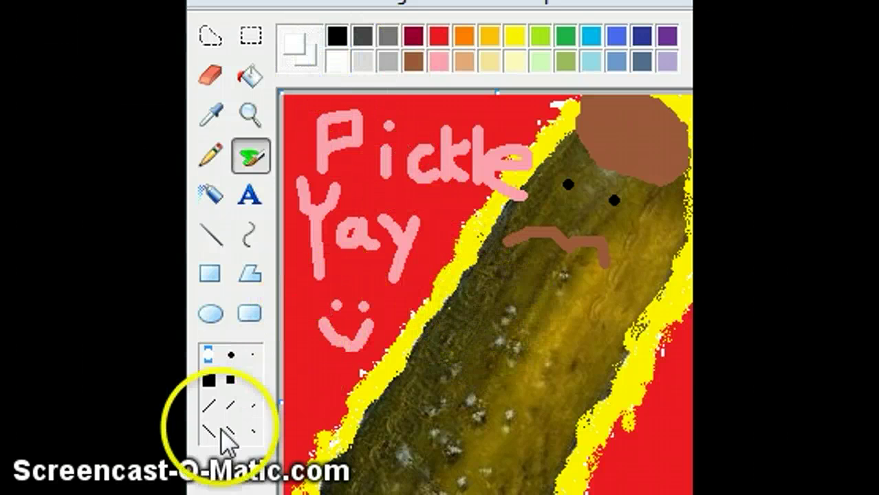
{"action": "left_click", "coordinate": [252, 355]}
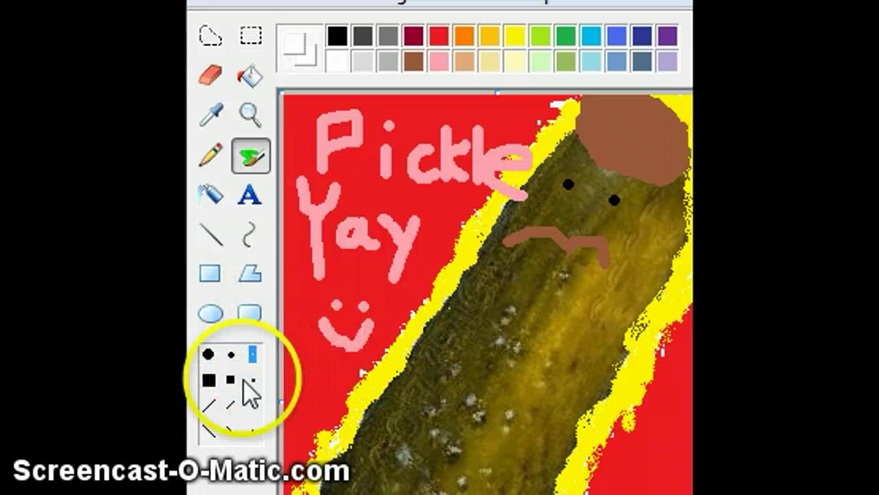
{"action": "left_click", "coordinate": [232, 354]}
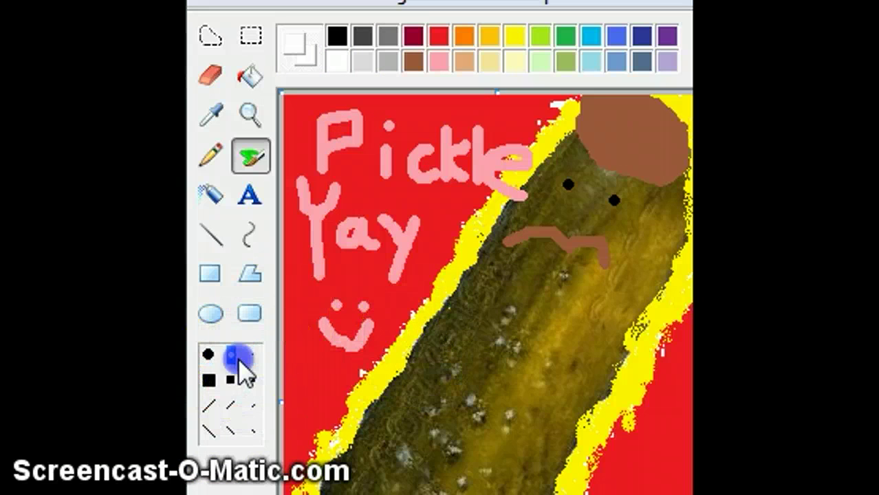
{"action": "left_click", "coordinate": [480, 337]}
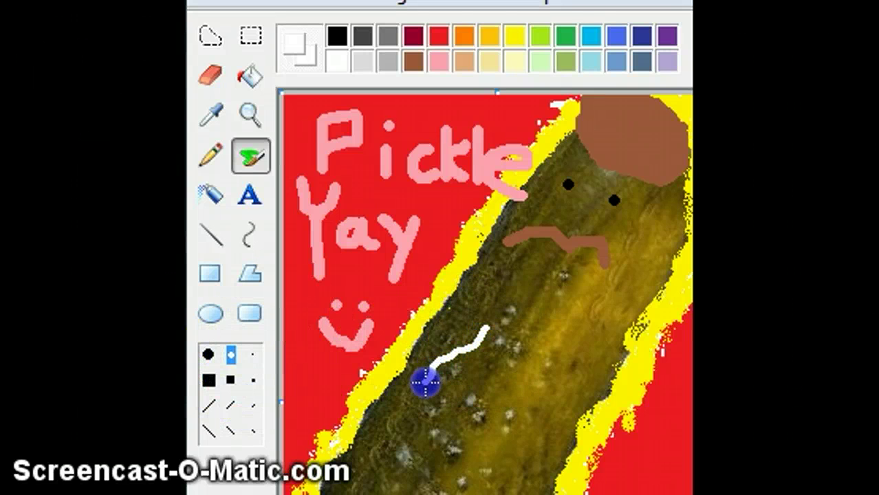
{"action": "left_click_drag", "start_coordinate": [412, 375], "coordinate": [423, 382]}
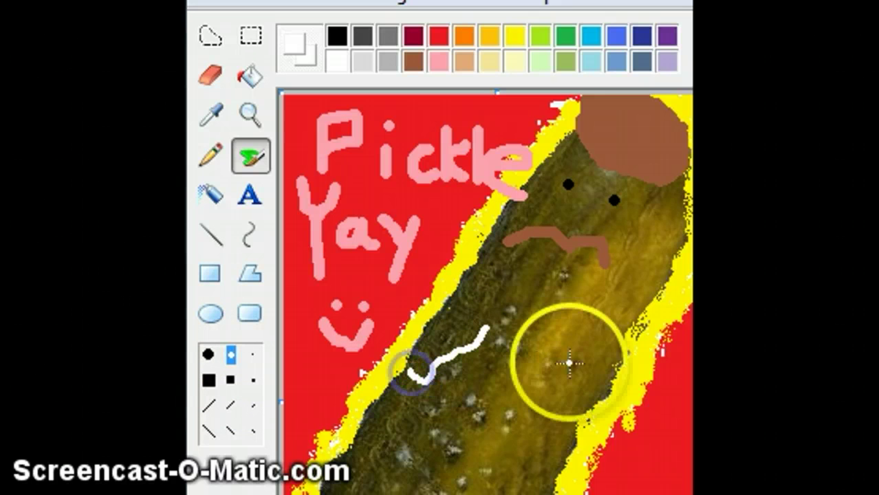
{"action": "left_click", "coordinate": [559, 357]}
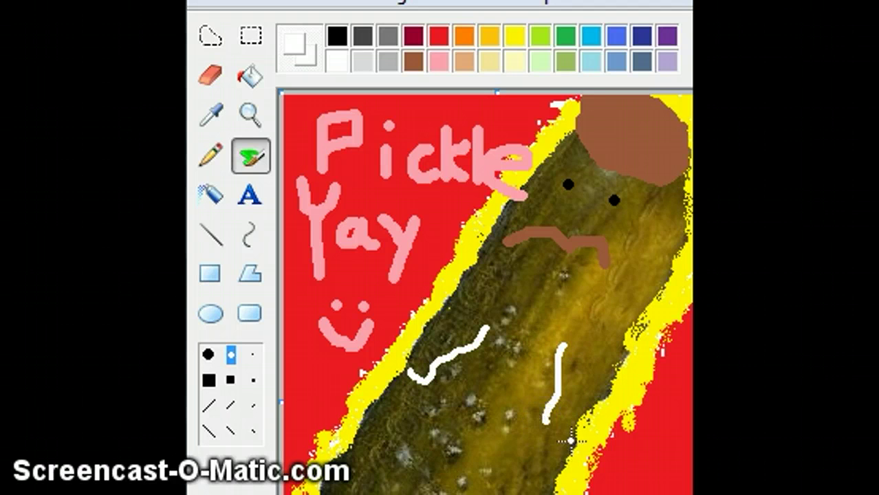
{"action": "left_click_drag", "start_coordinate": [545, 420], "coordinate": [572, 429]}
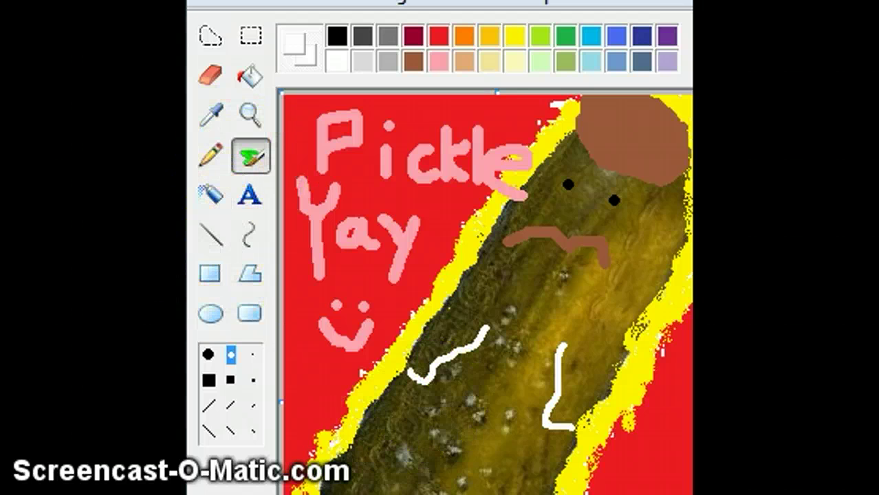
Step: Paint a solid black patch over the white arm near the pickle's left edge with the largest round brush
{"action": "left_click", "coordinate": [209, 354]}
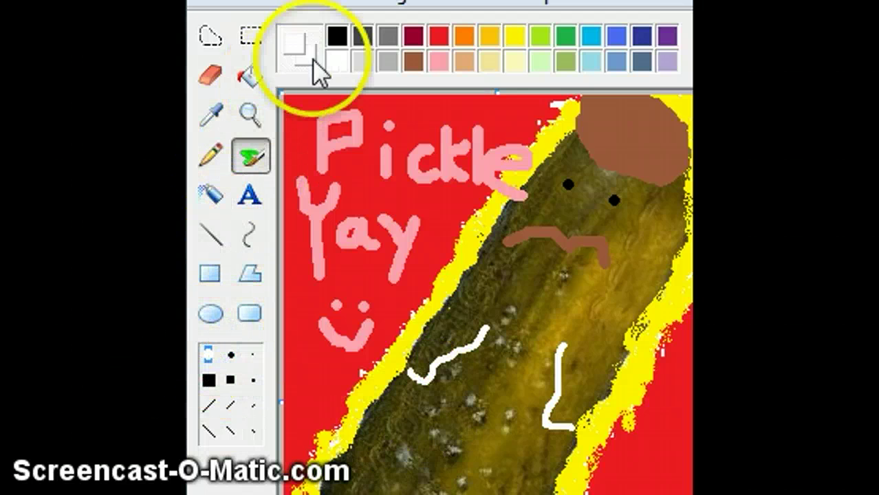
{"action": "left_click", "coordinate": [337, 36]}
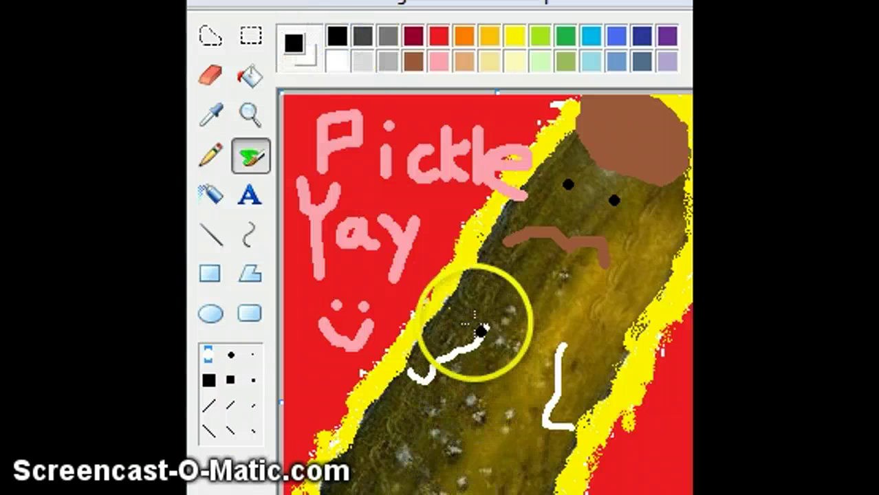
{"action": "left_click_drag", "start_coordinate": [442, 323], "coordinate": [438, 339]}
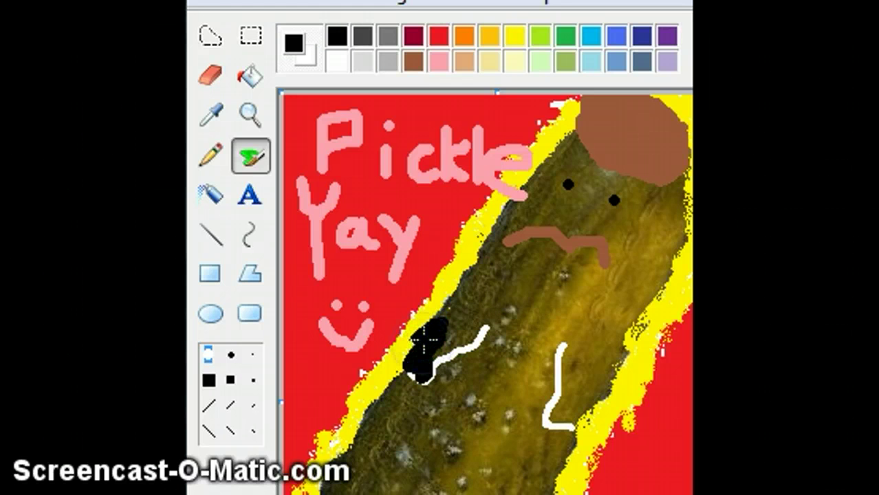
{"action": "left_click", "coordinate": [413, 339]}
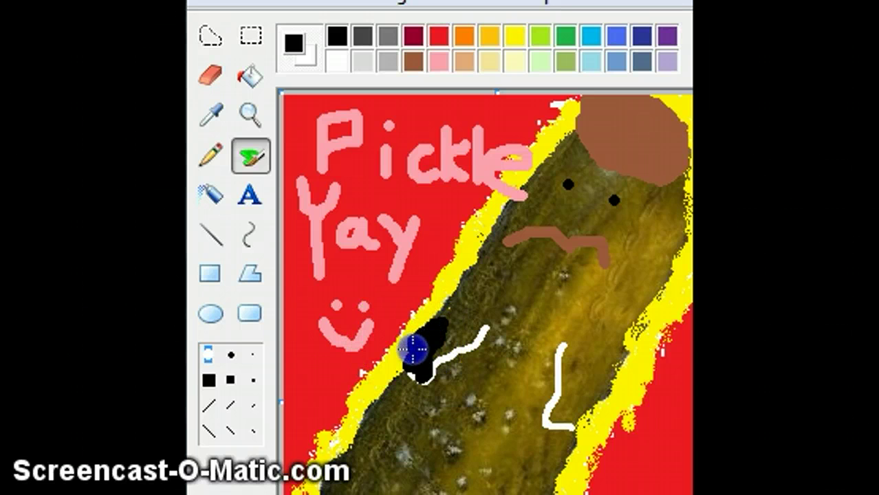
{"action": "left_click", "coordinate": [458, 335]}
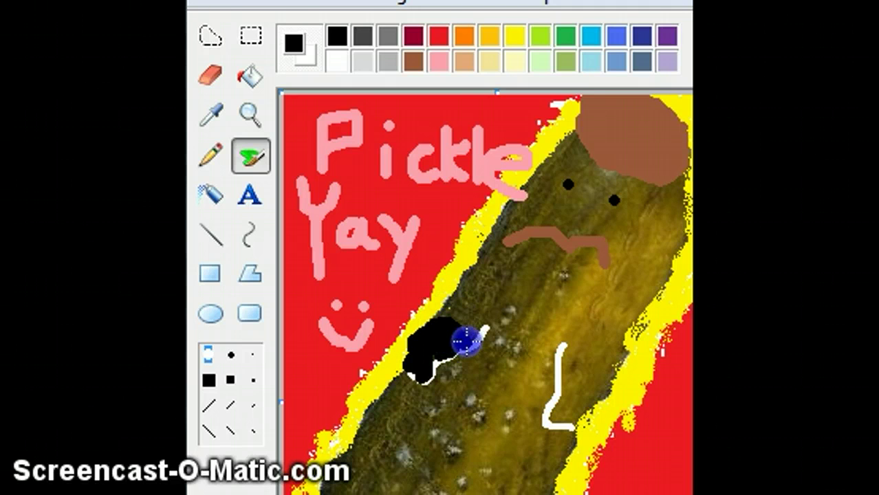
Step: Undo all the black brush strokes painted over the left white arm
{"action": "left_click", "coordinate": [255, 3]}
{"action": "left_click", "coordinate": [294, 35]}
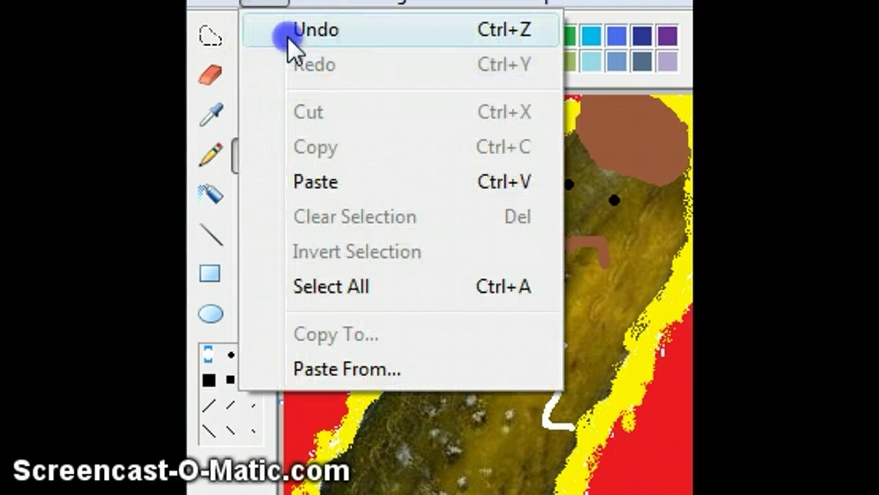
{"action": "left_click", "coordinate": [254, 2]}
{"action": "left_click", "coordinate": [304, 29]}
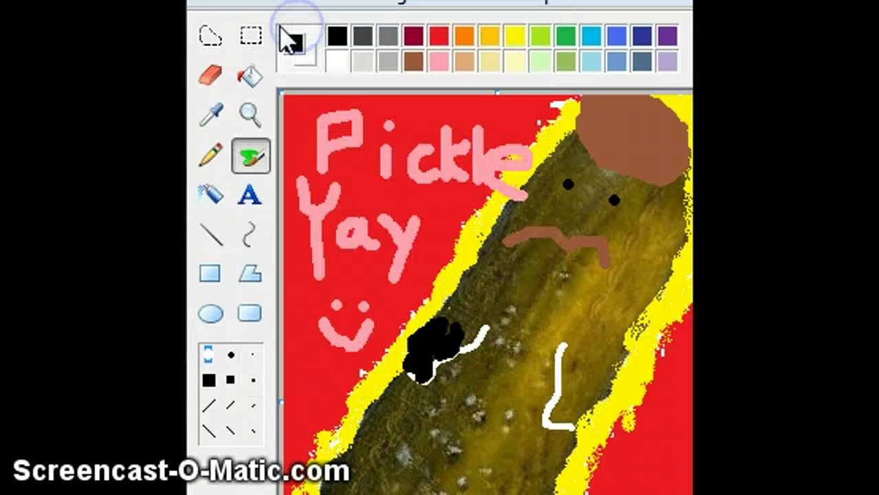
{"action": "left_click", "coordinate": [254, 3]}
{"action": "left_click", "coordinate": [296, 29]}
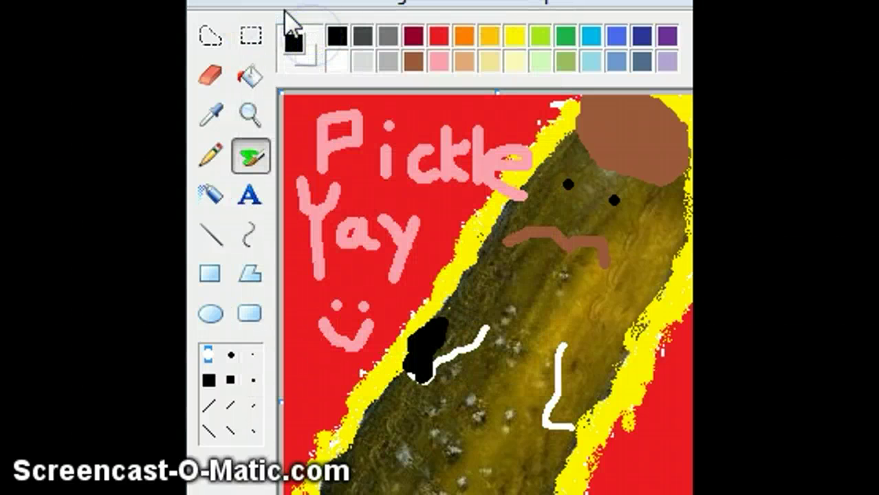
{"action": "left_click", "coordinate": [255, 7]}
{"action": "left_click", "coordinate": [303, 31]}
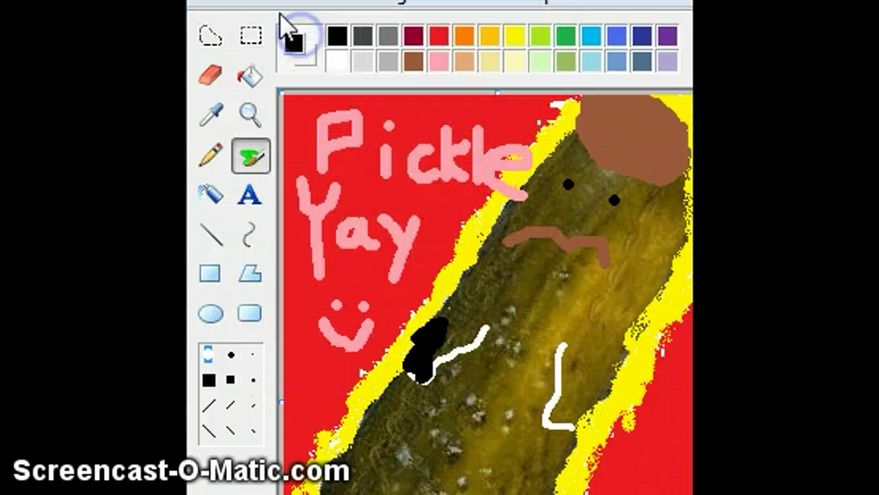
{"action": "left_click", "coordinate": [255, 3]}
{"action": "left_click", "coordinate": [298, 26]}
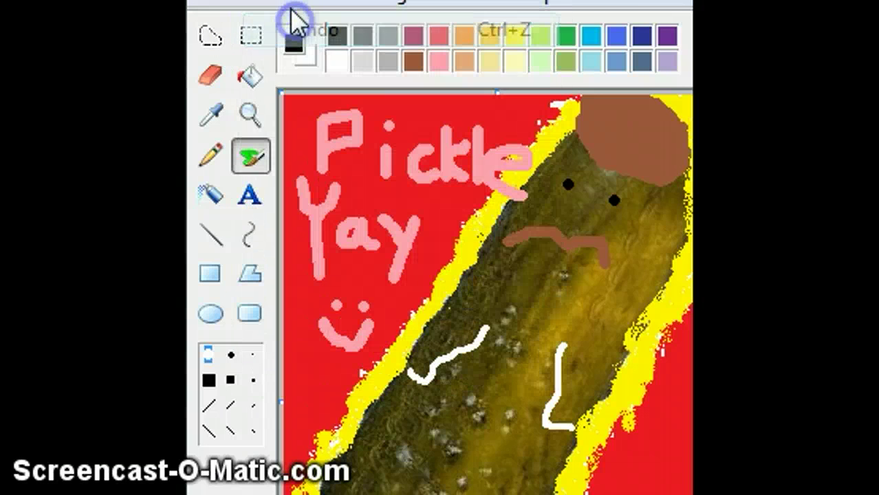
Step: Undo the strokes of both white arms to clear the middle of the pickle
{"action": "left_click", "coordinate": [254, 3]}
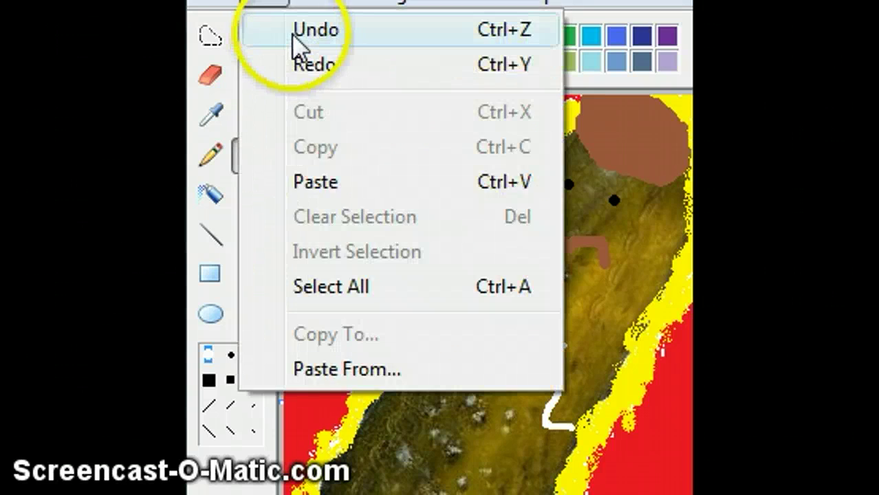
{"action": "left_click", "coordinate": [292, 34]}
{"action": "left_click", "coordinate": [264, 2]}
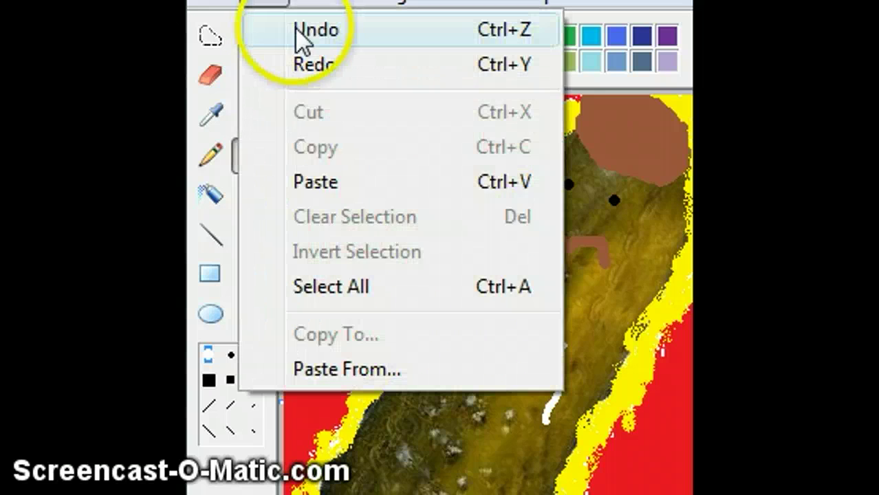
{"action": "left_click", "coordinate": [294, 27]}
{"action": "left_click", "coordinate": [282, 4]}
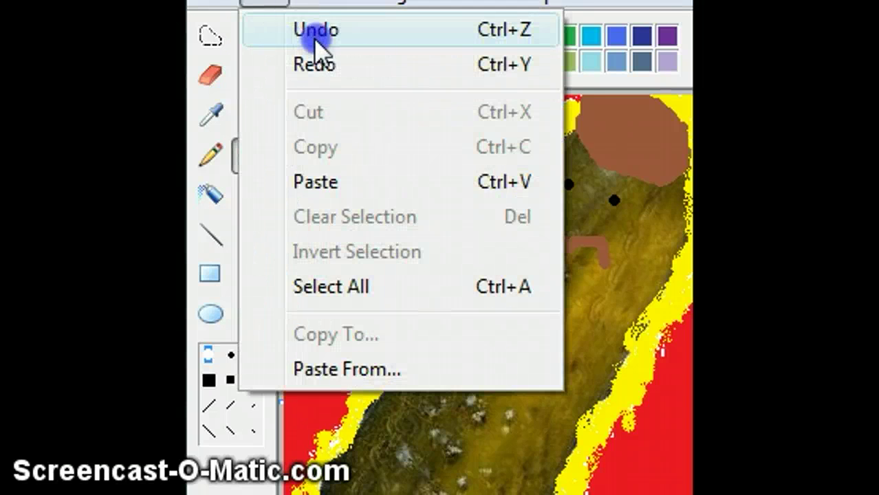
{"action": "left_click", "coordinate": [314, 34]}
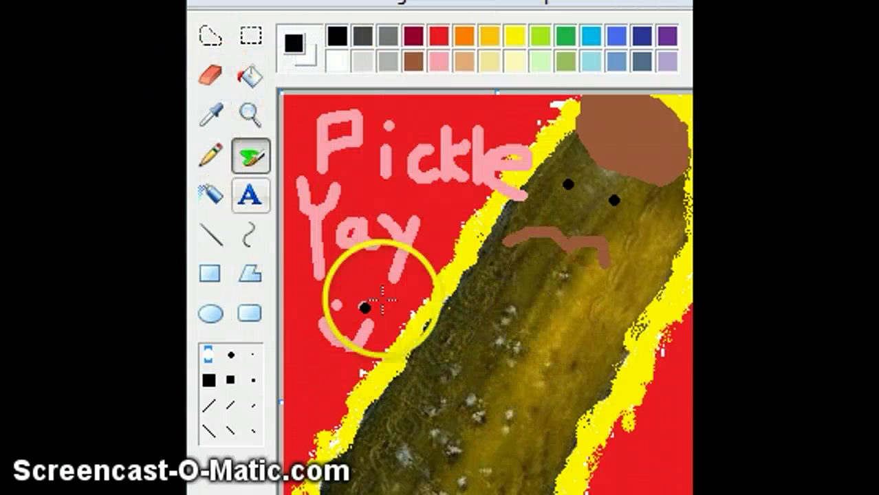
{"action": "left_click", "coordinate": [502, 348]}
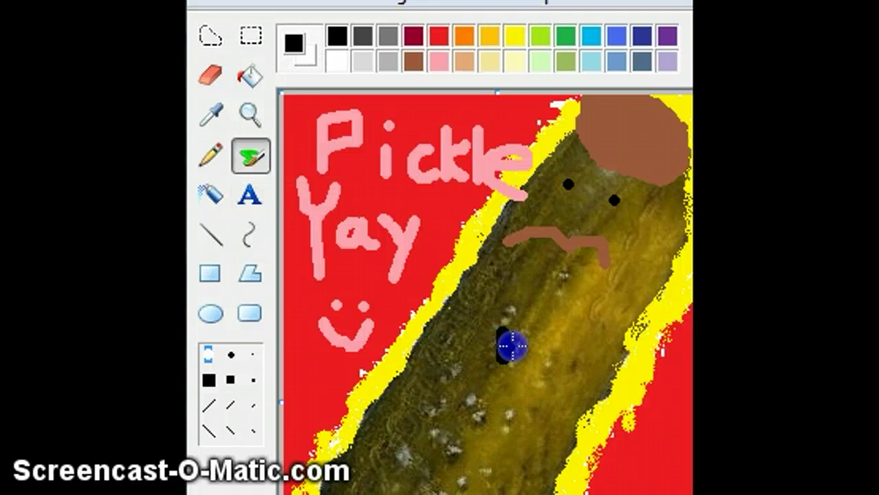
{"action": "left_click", "coordinate": [279, 4]}
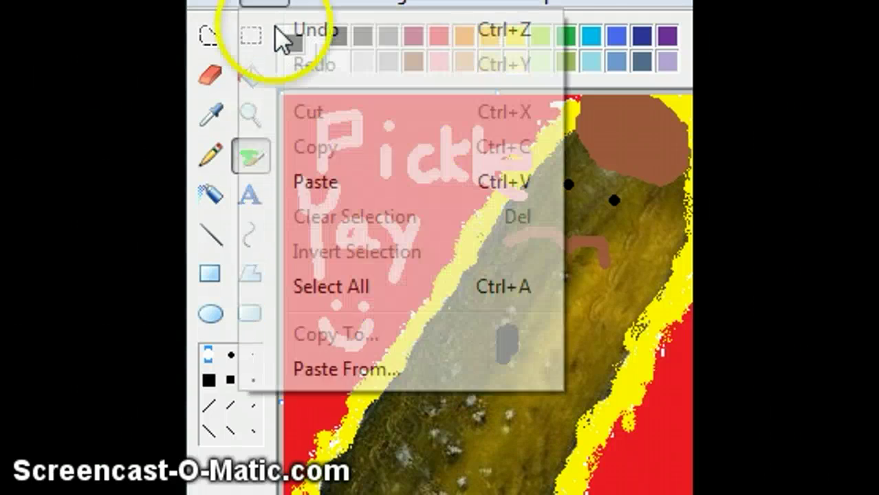
{"action": "left_click", "coordinate": [291, 27]}
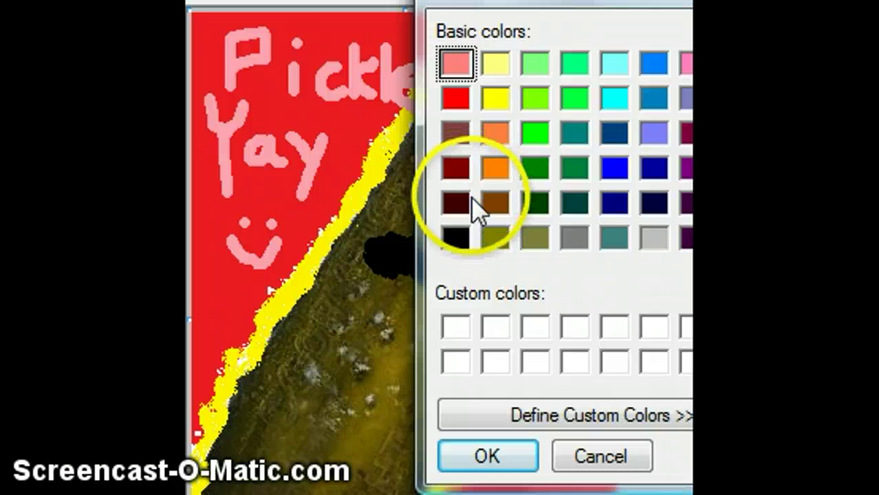
Step: Choose the dark brown basic color and paint a filled shape along the underside of the pickle's mouth, undoing the last touch-up
{"action": "left_click", "coordinate": [497, 205]}
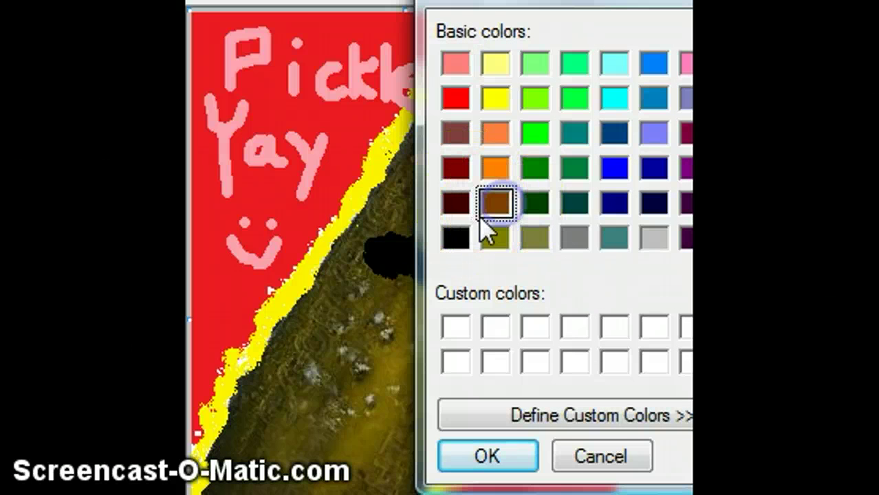
{"action": "left_click", "coordinate": [492, 456]}
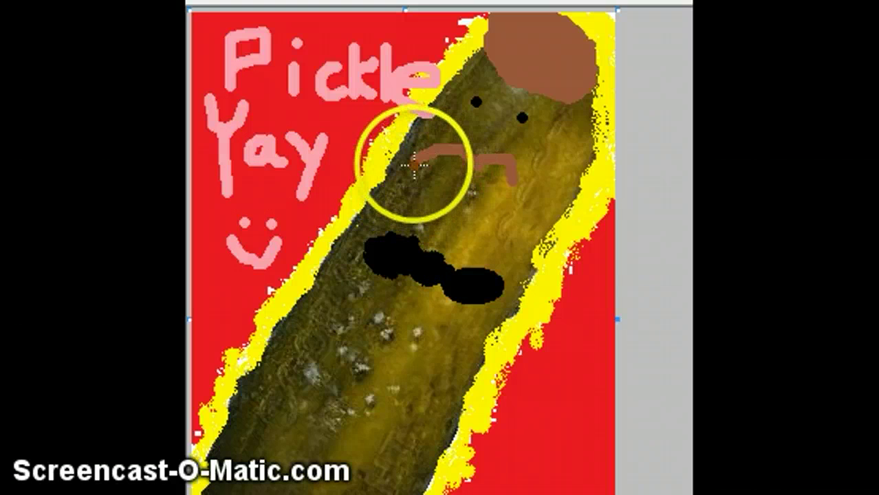
{"action": "mouse_move", "coordinate": [416, 159]}
{"action": "left_mouse_down"}
{"action": "mouse_move", "coordinate": [466, 179]}
{"action": "mouse_move", "coordinate": [465, 165]}
{"action": "mouse_move", "coordinate": [450, 167]}
{"action": "mouse_move", "coordinate": [516, 187]}
{"action": "mouse_move", "coordinate": [484, 163]}
{"action": "mouse_move", "coordinate": [492, 174]}
{"action": "mouse_move", "coordinate": [429, 158]}
{"action": "left_mouse_up"}
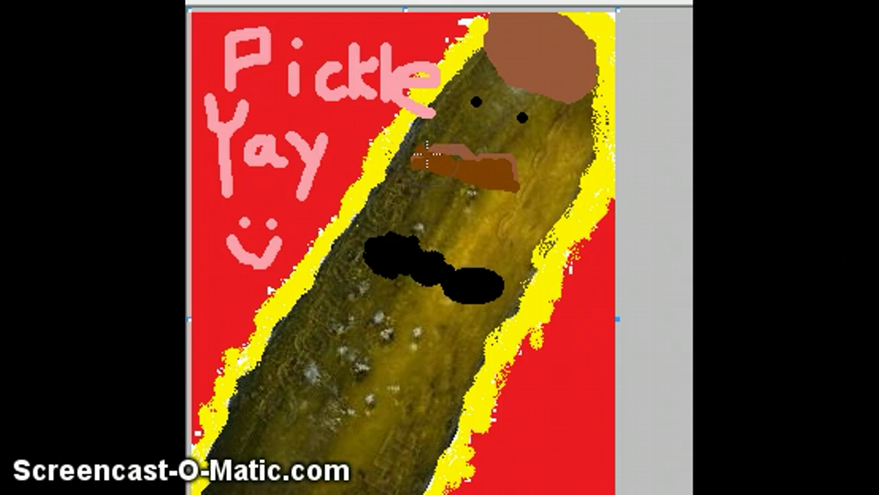
{"action": "left_click", "coordinate": [456, 160]}
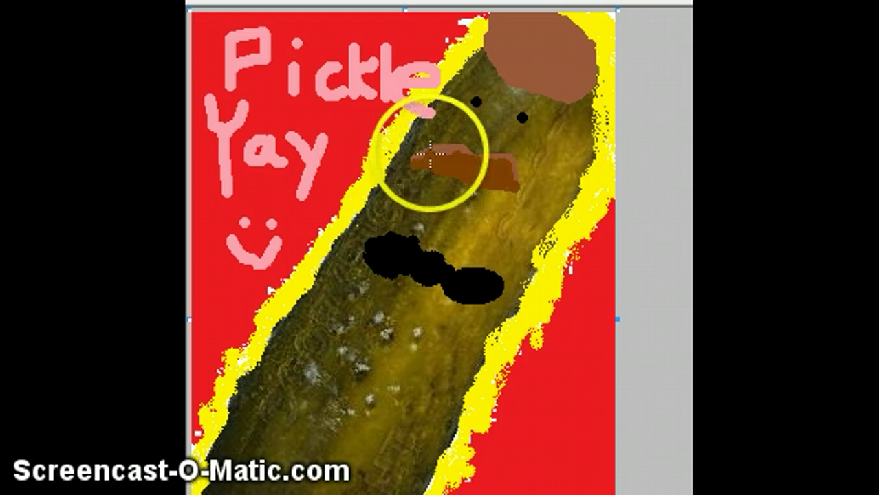
{"action": "key", "text": "ctrl+z"}
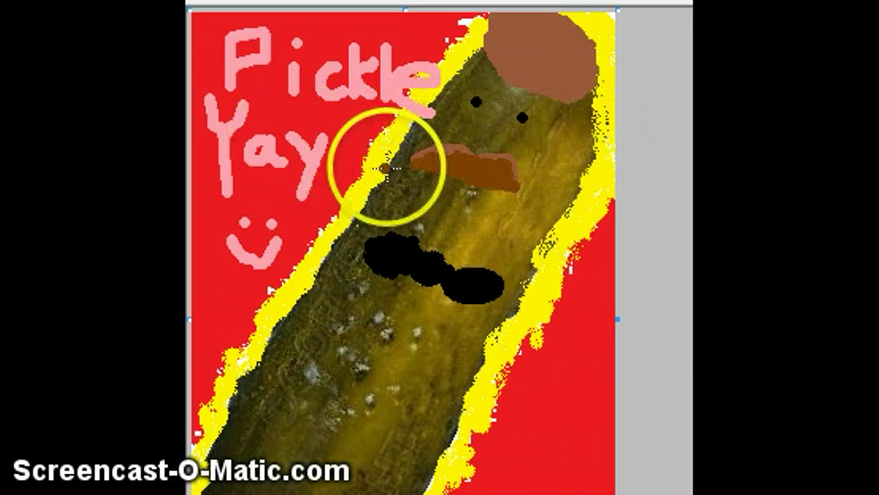
Step: Cover the remaining lighter brown line along the mouth's upper and right edges with dark brown
{"action": "left_click_drag", "start_coordinate": [456, 163], "coordinate": [452, 160]}
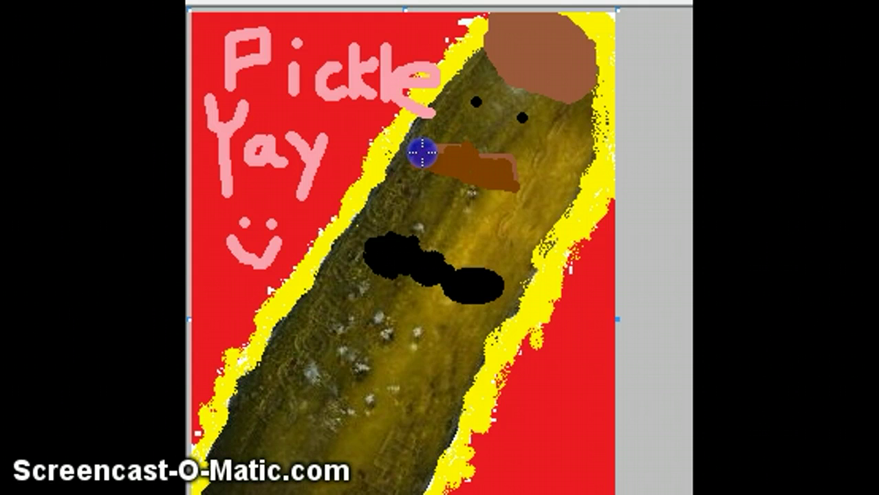
{"action": "mouse_move", "coordinate": [421, 152]}
{"action": "left_mouse_down"}
{"action": "mouse_move", "coordinate": [485, 172]}
{"action": "mouse_move", "coordinate": [449, 155]}
{"action": "mouse_move", "coordinate": [460, 143]}
{"action": "left_mouse_up"}
{"action": "left_click_drag", "start_coordinate": [485, 157], "coordinate": [495, 157]}
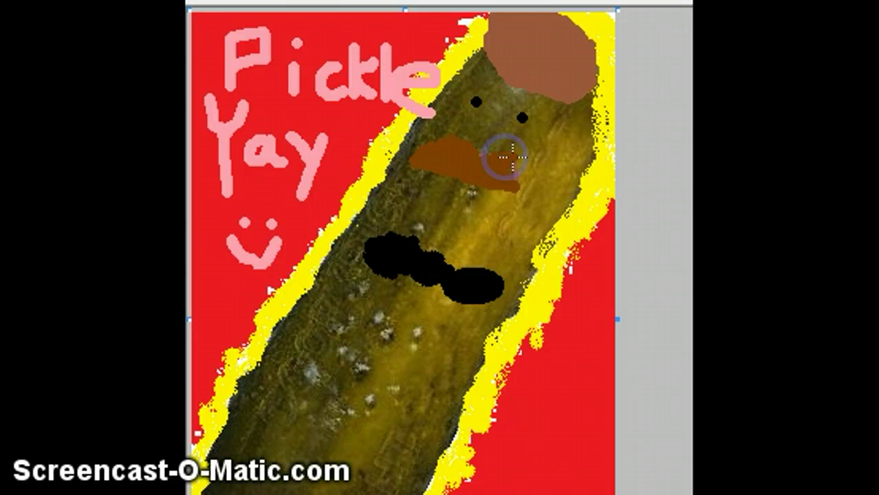
{"action": "left_click", "coordinate": [516, 172]}
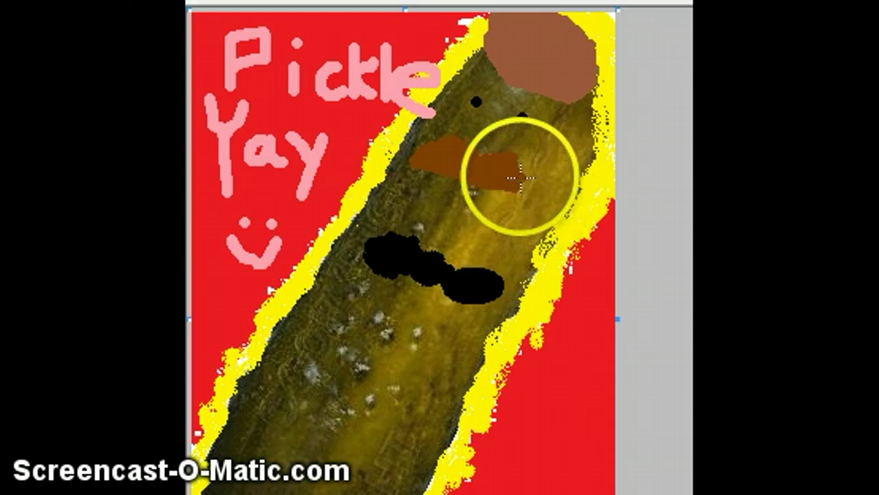
{"action": "left_click", "coordinate": [521, 181]}
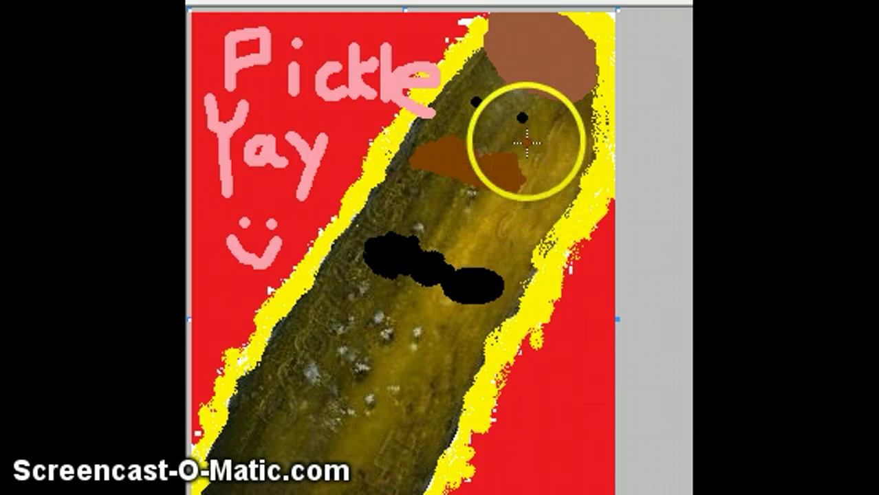